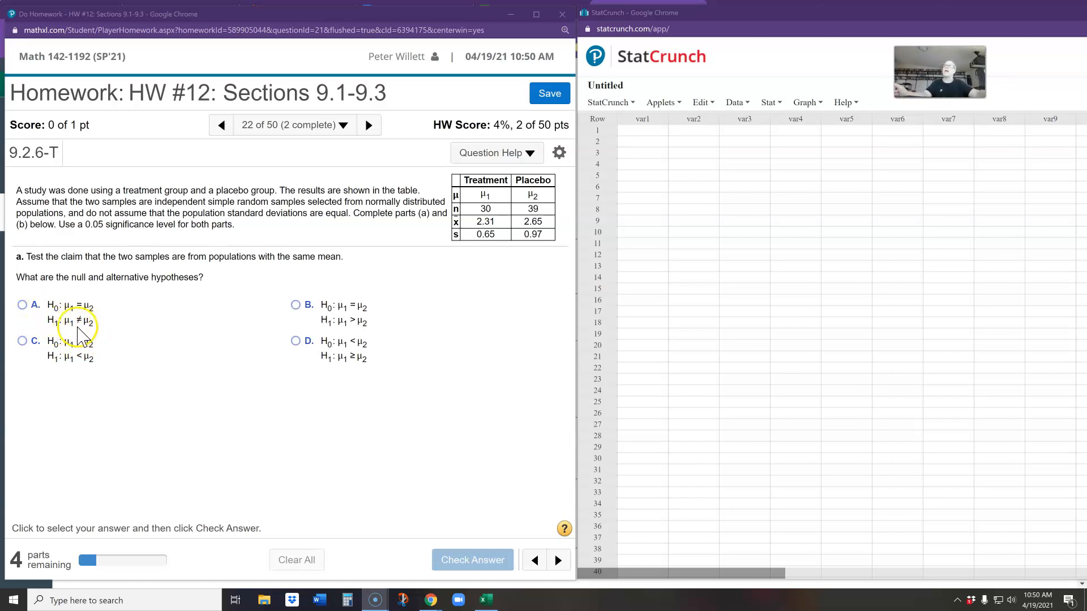
# Answer the hypotheses question with option A, H0: μ1 = μ2 and H1: μ1 ≠ μ2, and check the answer.
pyautogui.click(25, 308)
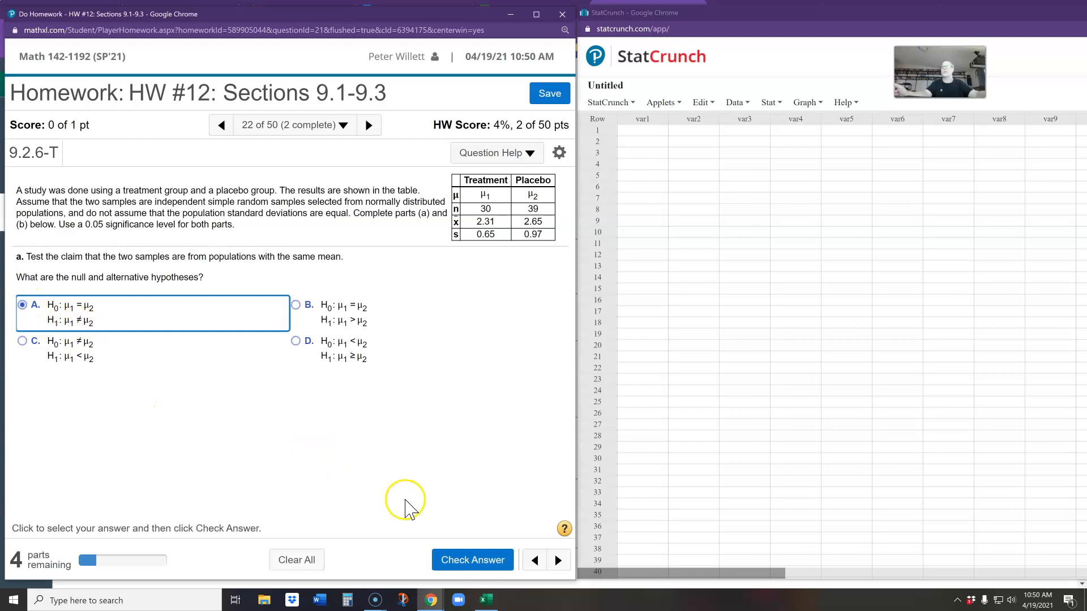
pyautogui.click(467, 564)
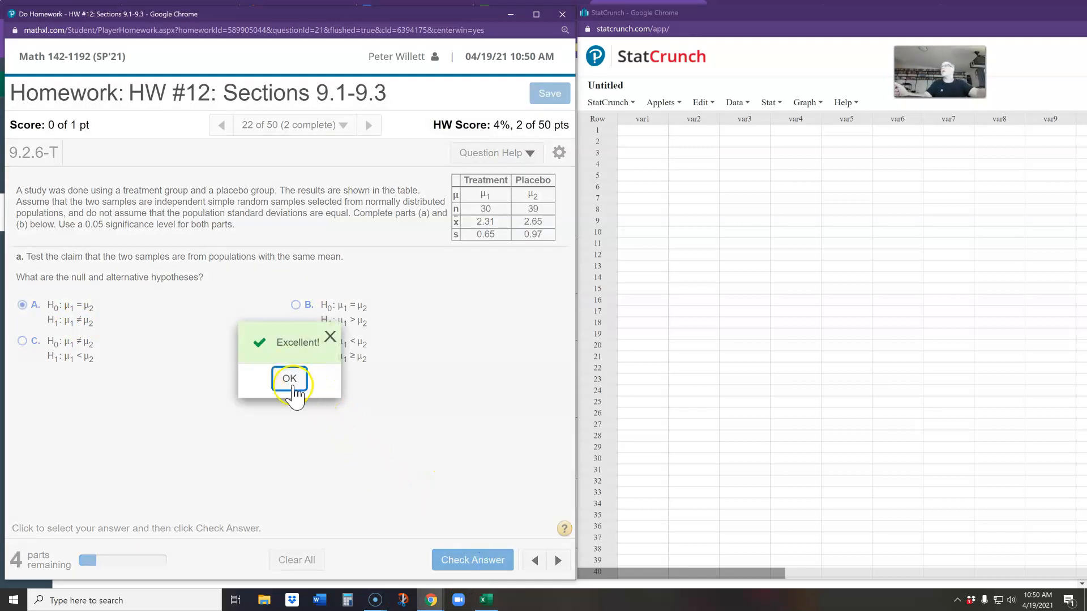
pyautogui.click(291, 385)
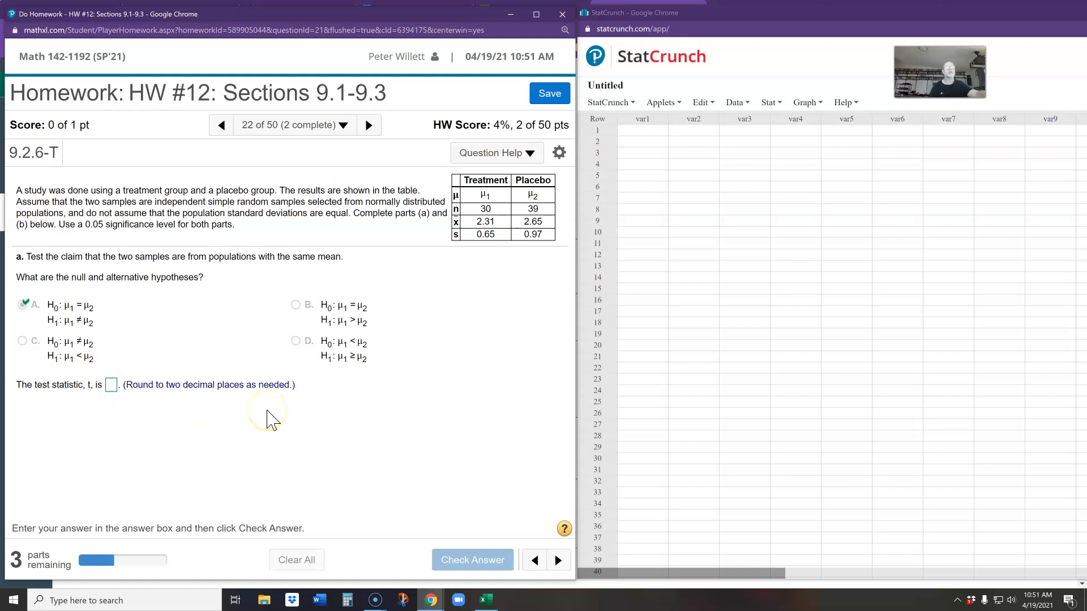
# In StatCrunch, open the two-sample T test using summary statistics and place its dialog clear of the homework.
pyautogui.click(771, 110)
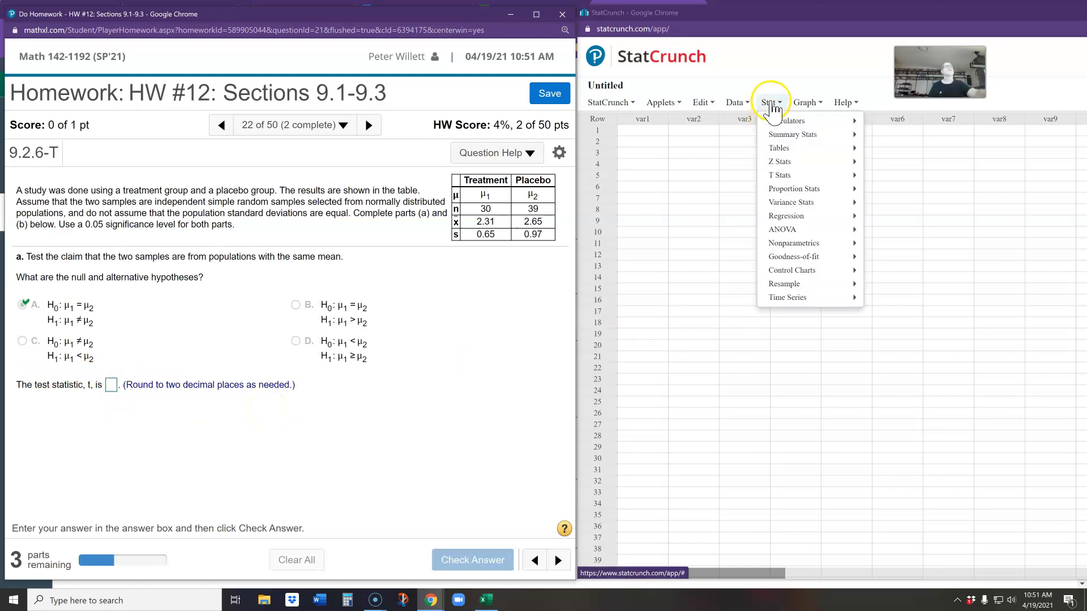
pyautogui.moveTo(795, 181)
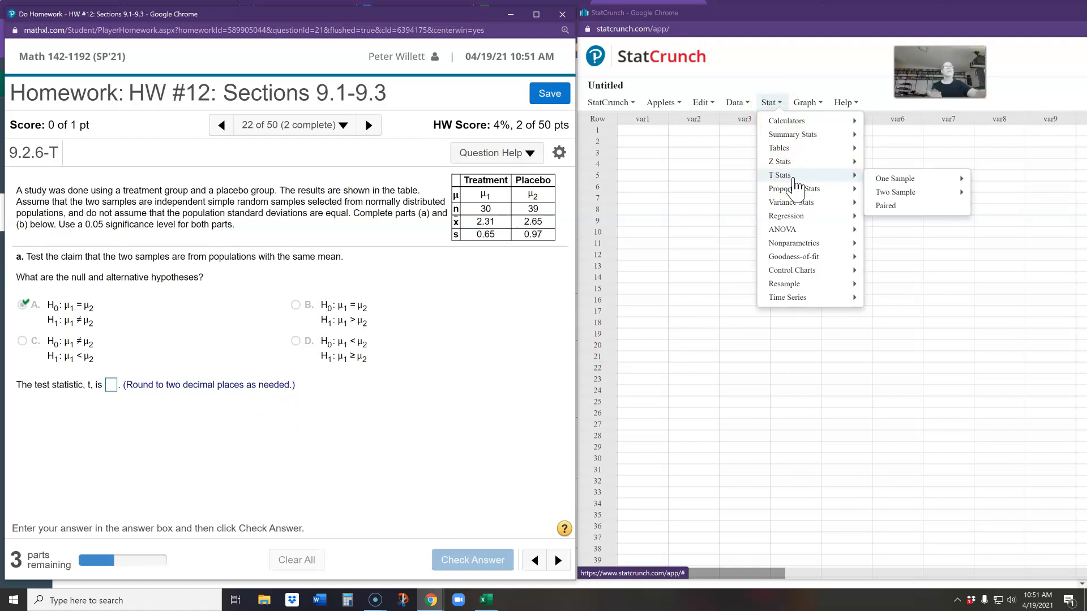
pyautogui.moveTo(897, 182)
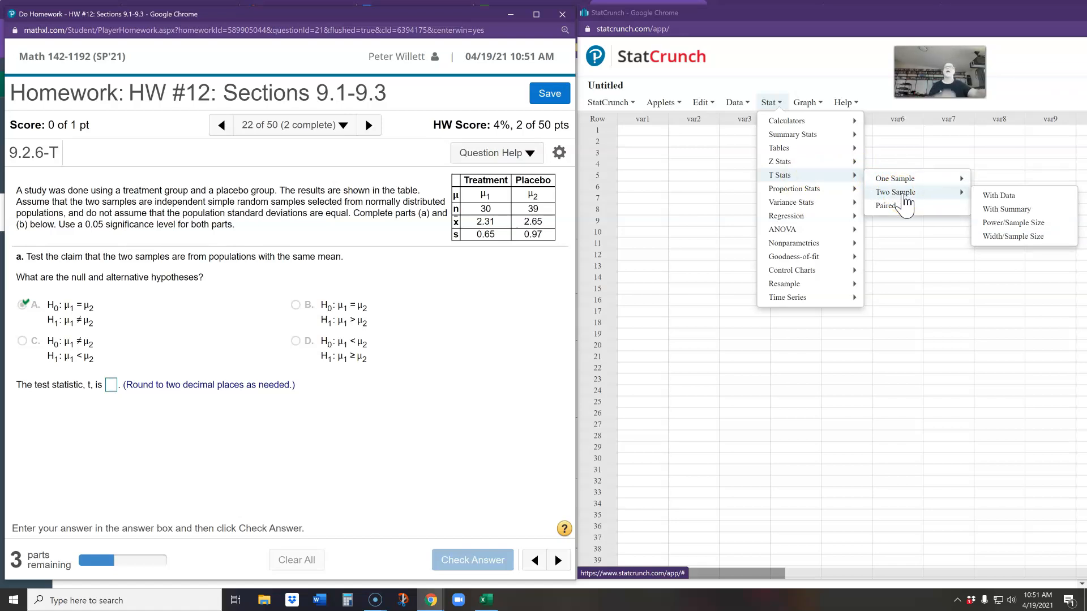
pyautogui.click(999, 209)
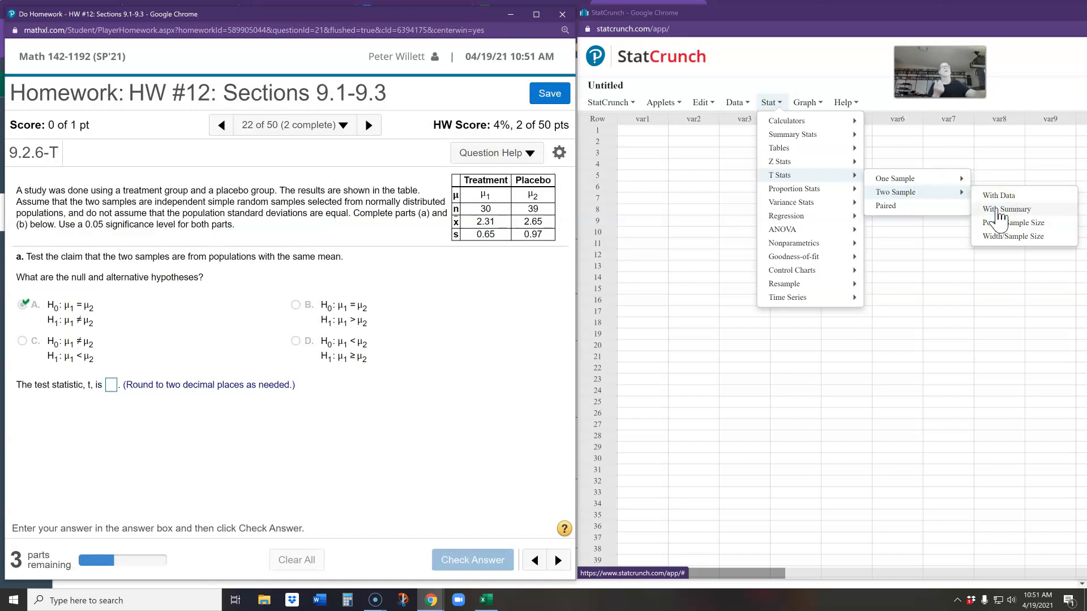
pyautogui.click(999, 211)
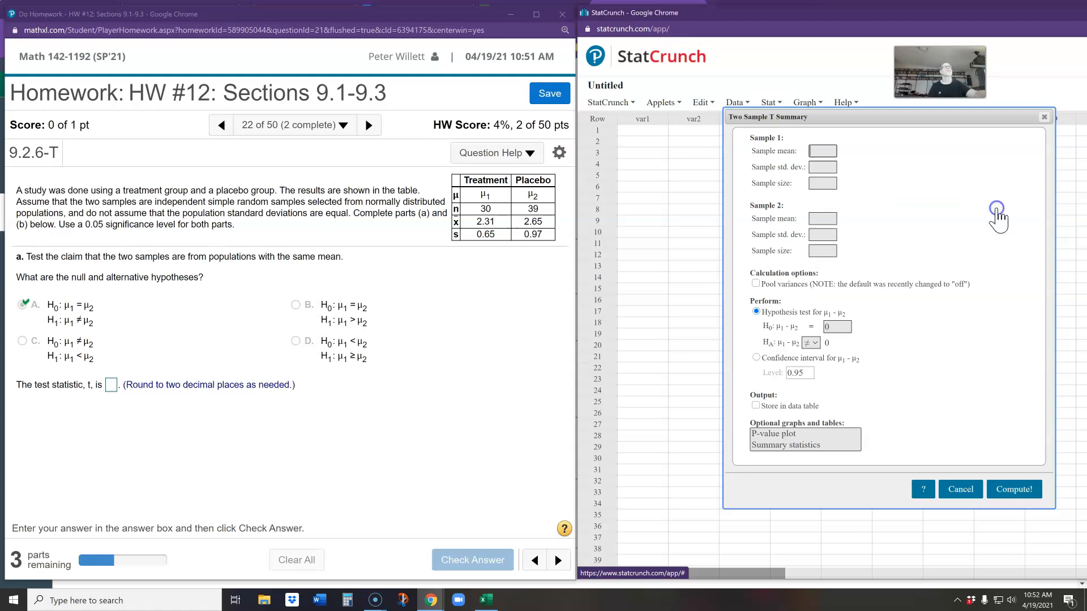
pyautogui.moveTo(863, 116); pyautogui.dragTo(778, 163)
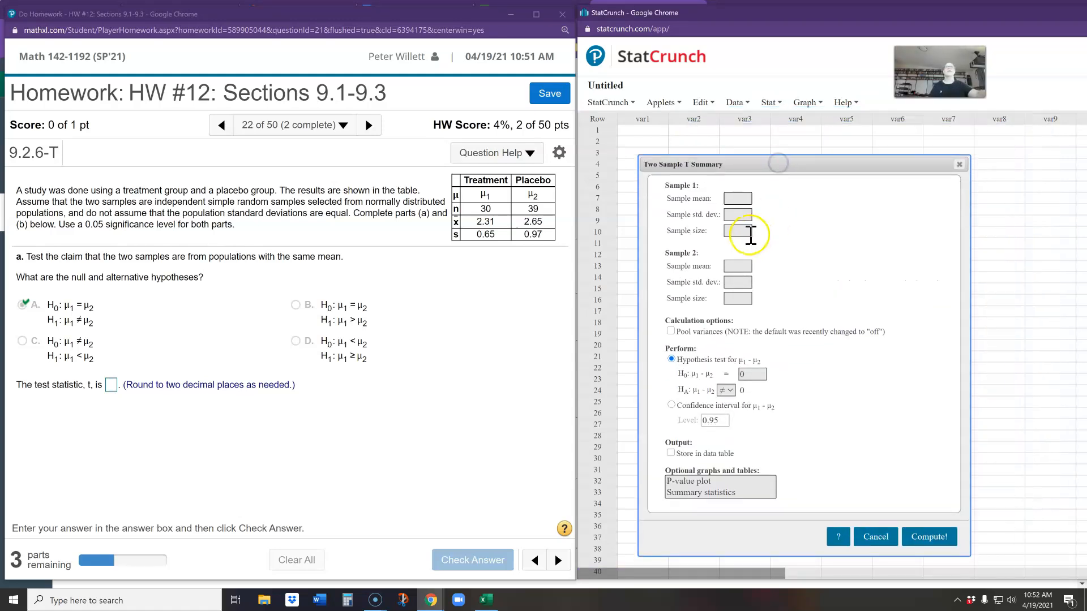
# Enter the treatment group as sample 1 with mean 2.31, standard deviation 0.65 and size 30.
pyautogui.click(740, 199)
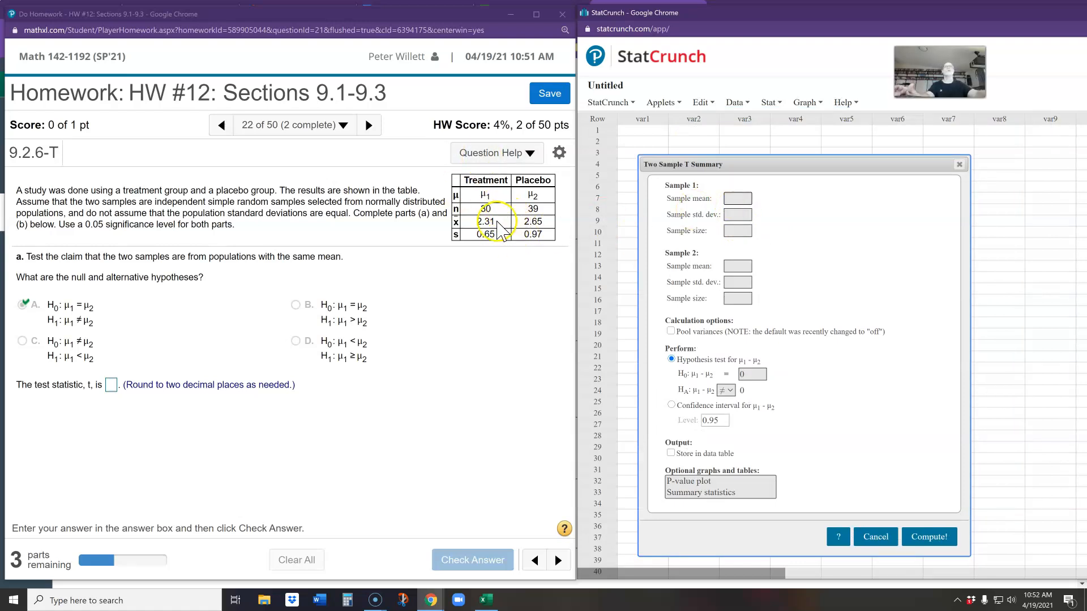
pyautogui.write('2.31')
pyautogui.press('Tab')
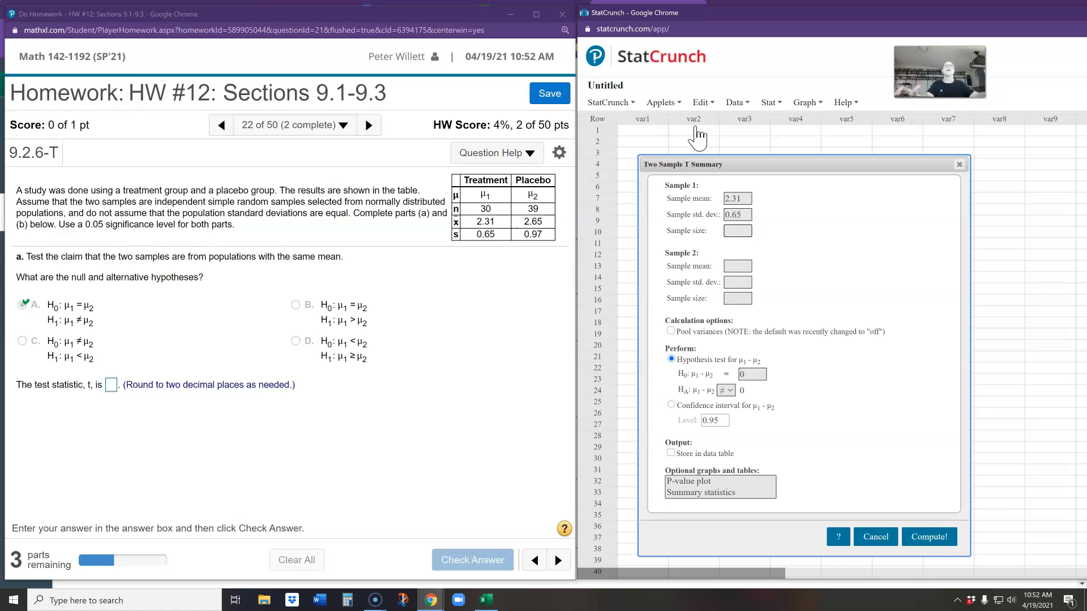
pyautogui.press('Tab')
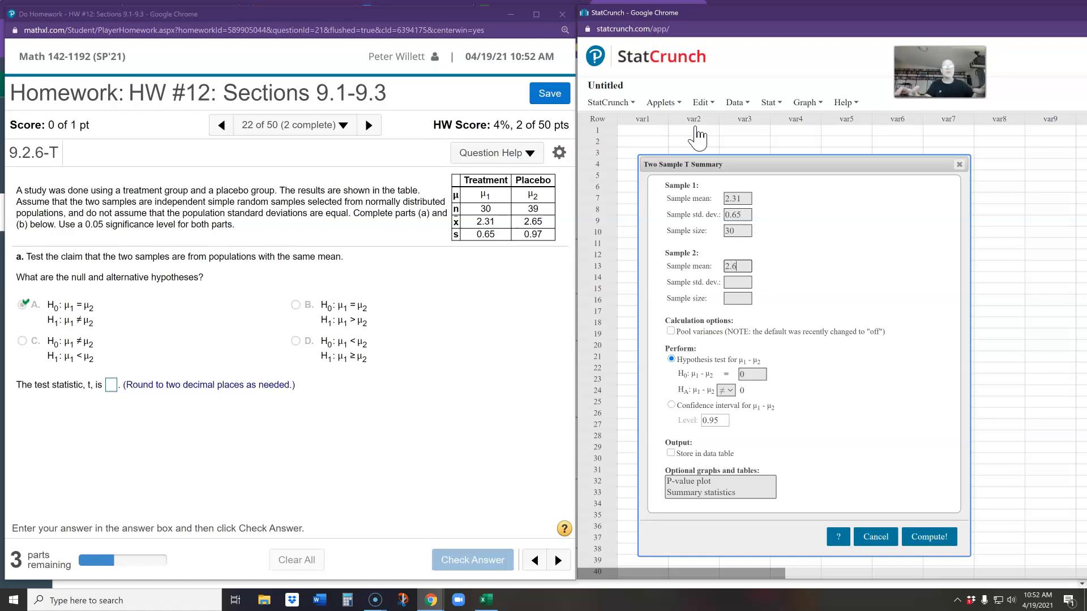
# Enter the placebo group as sample 2 with mean 2.65, standard deviation 0.97 and size 39, and compute the hypothesis test.
pyautogui.press('Tab')
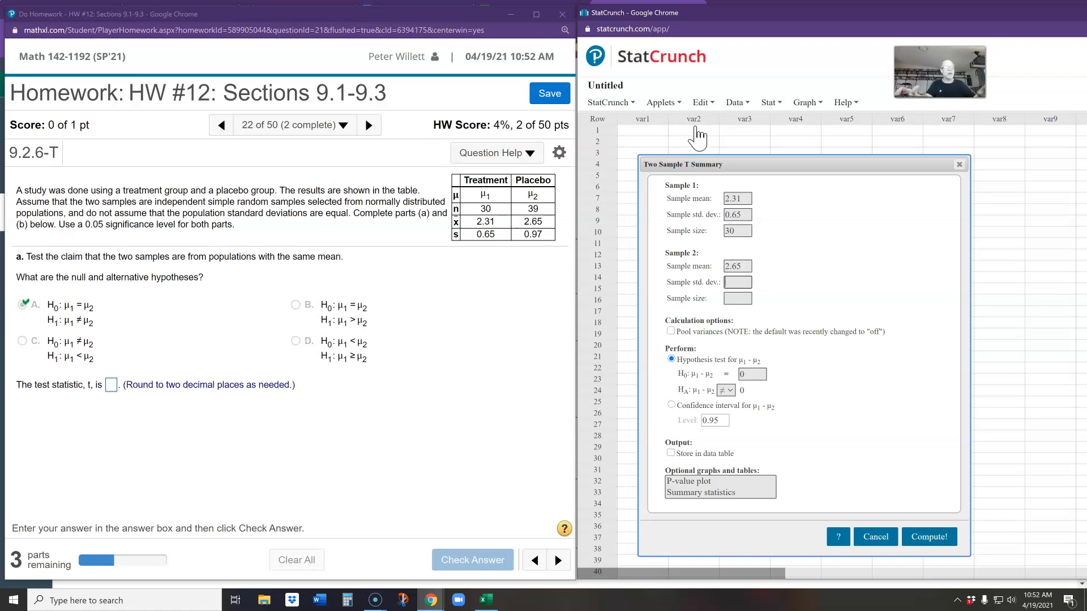
pyautogui.press('Tab')
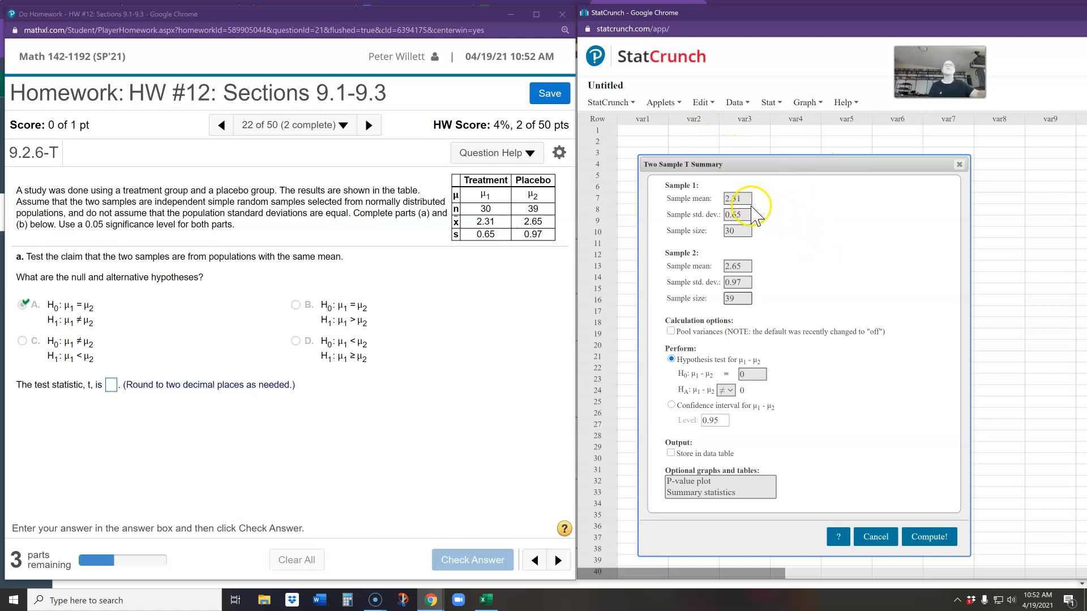
pyautogui.click(770, 290)
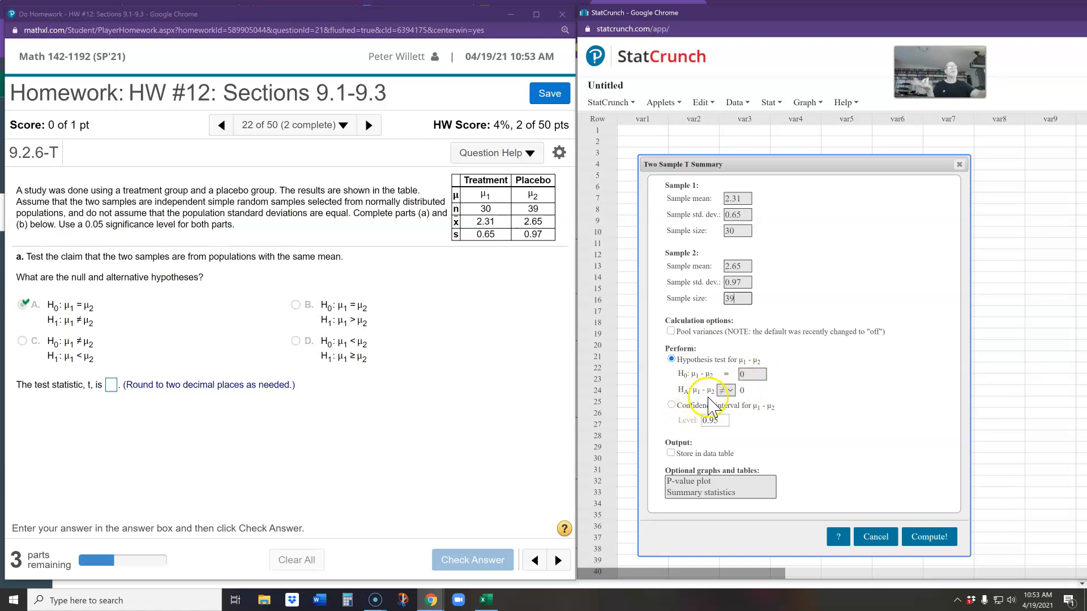
pyautogui.click(929, 538)
pyautogui.moveTo(984, 135); pyautogui.dragTo(700, 329)
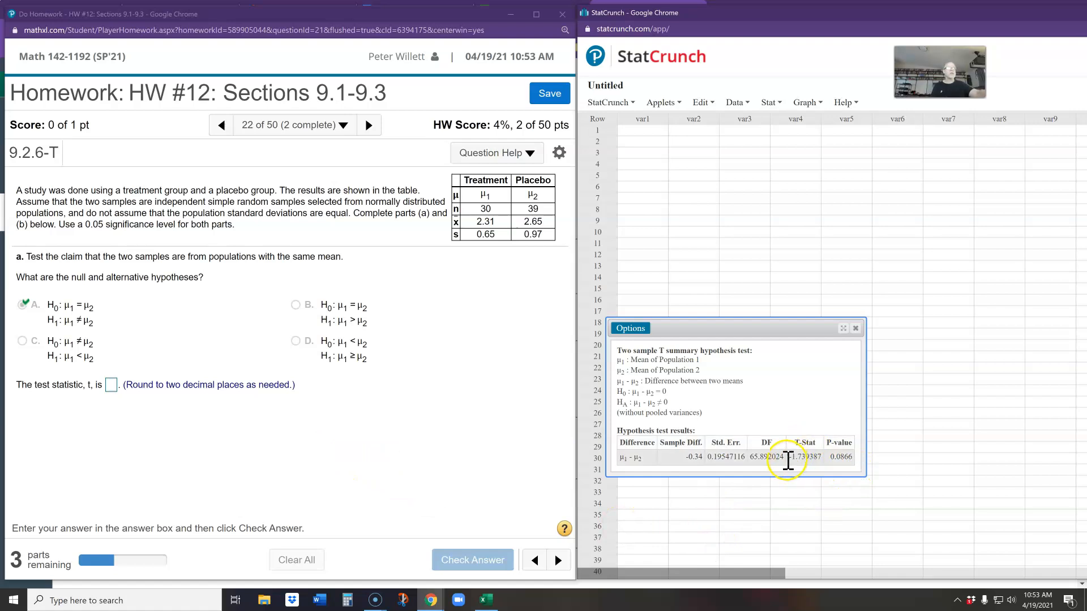
# Copy the T-Stat into the MathXL homework's test statistic answer, round it to −1.74, and check the answer.
pyautogui.moveTo(789, 457); pyautogui.dragTo(804, 456)
pyautogui.hotkey('ctrl', 'c')
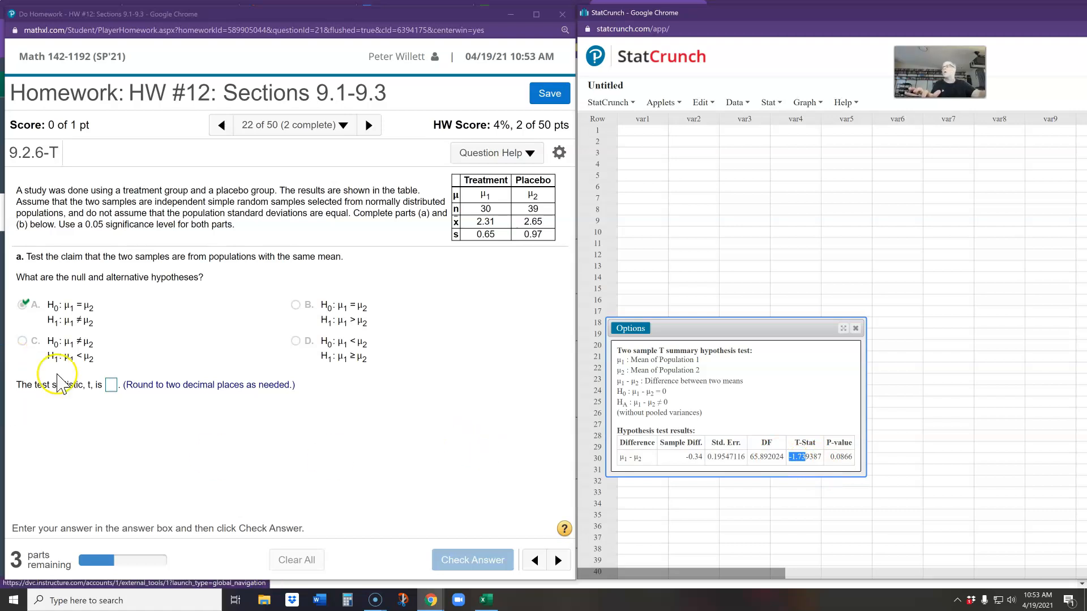
pyautogui.click(111, 386)
pyautogui.hotkey('ctrl', 'v')
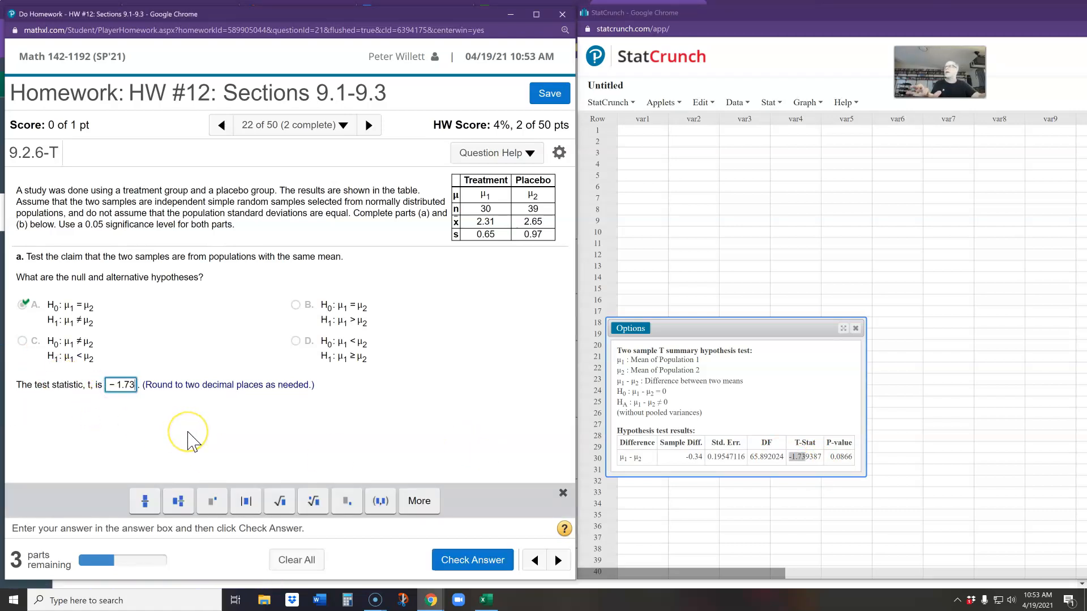
pyautogui.press('BackSpace')
pyautogui.write('4')
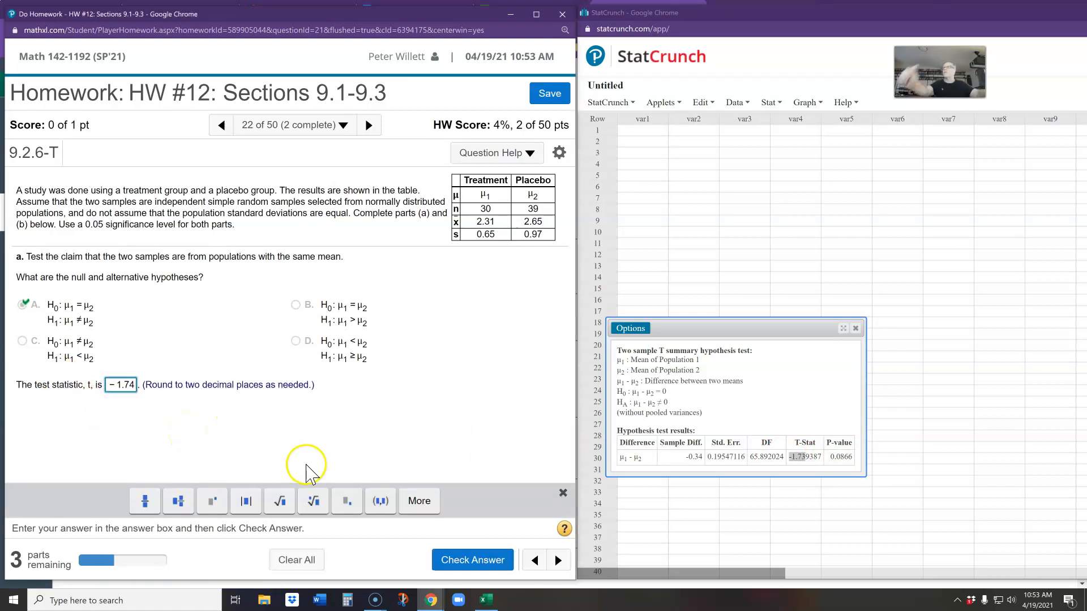
pyautogui.click(447, 558)
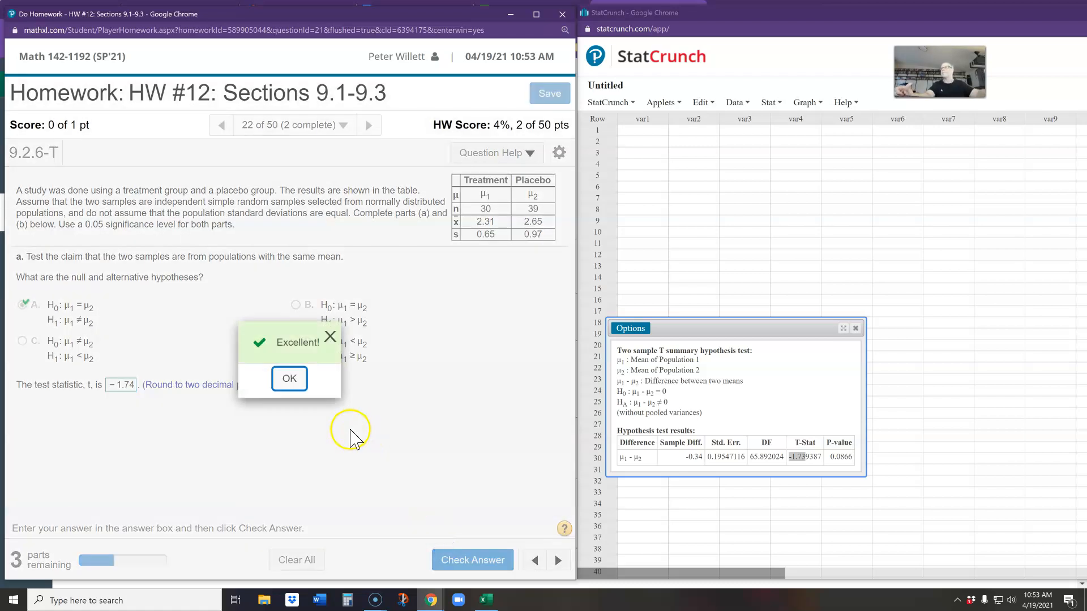
pyautogui.click(283, 385)
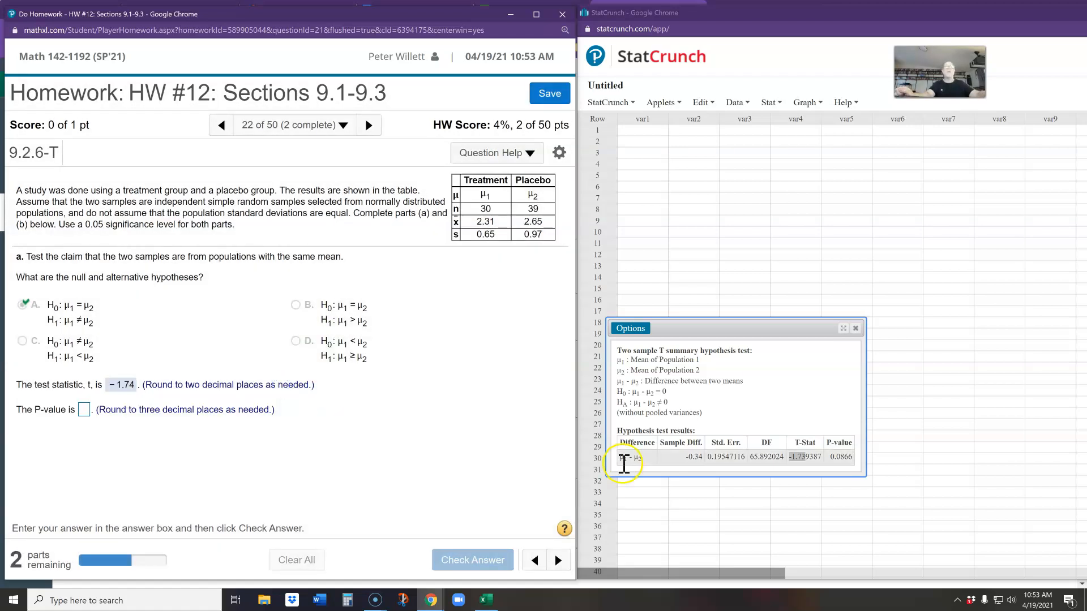
# Copy the P-value from the StatCrunch results into the homework, round it to 0.087, and check the answer.
pyautogui.click(836, 458)
pyautogui.moveTo(836, 459); pyautogui.dragTo(849, 458)
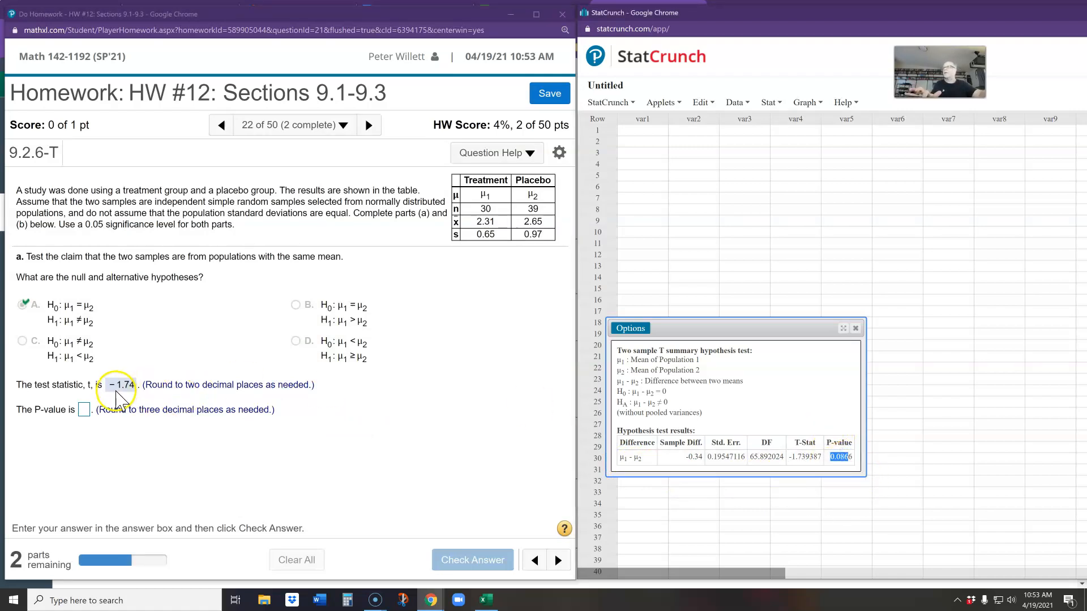
pyautogui.click(85, 410)
pyautogui.write('0.08')
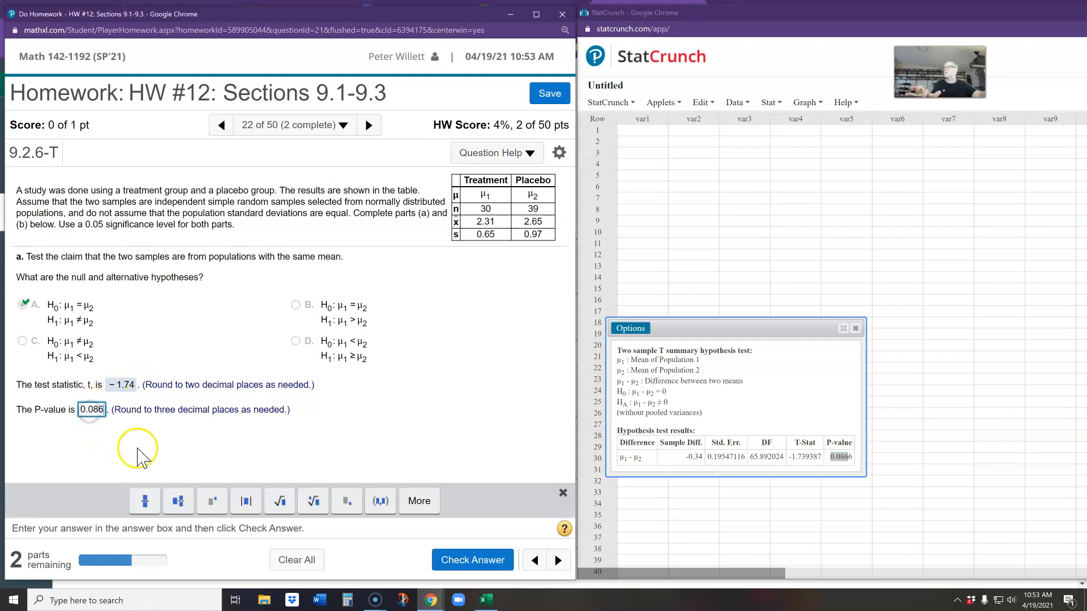
pyautogui.write('7')
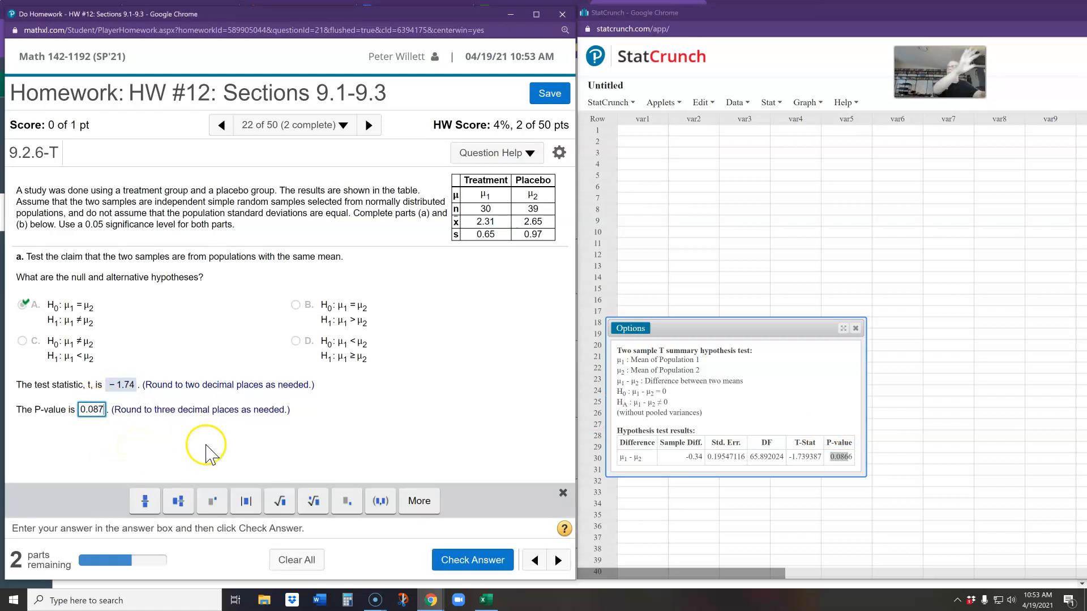
pyautogui.click(462, 568)
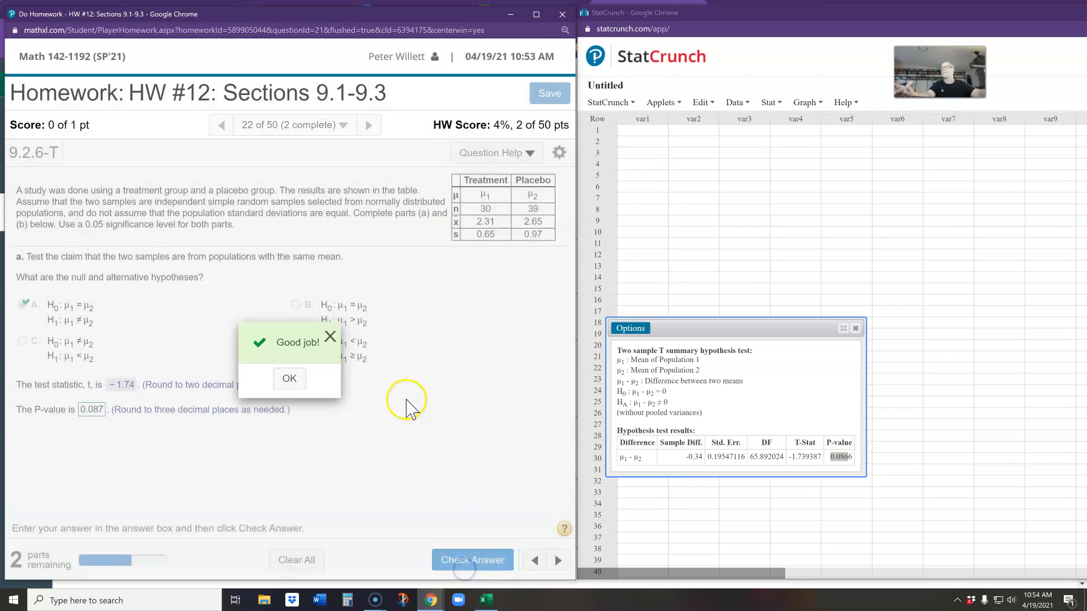
pyautogui.click(290, 380)
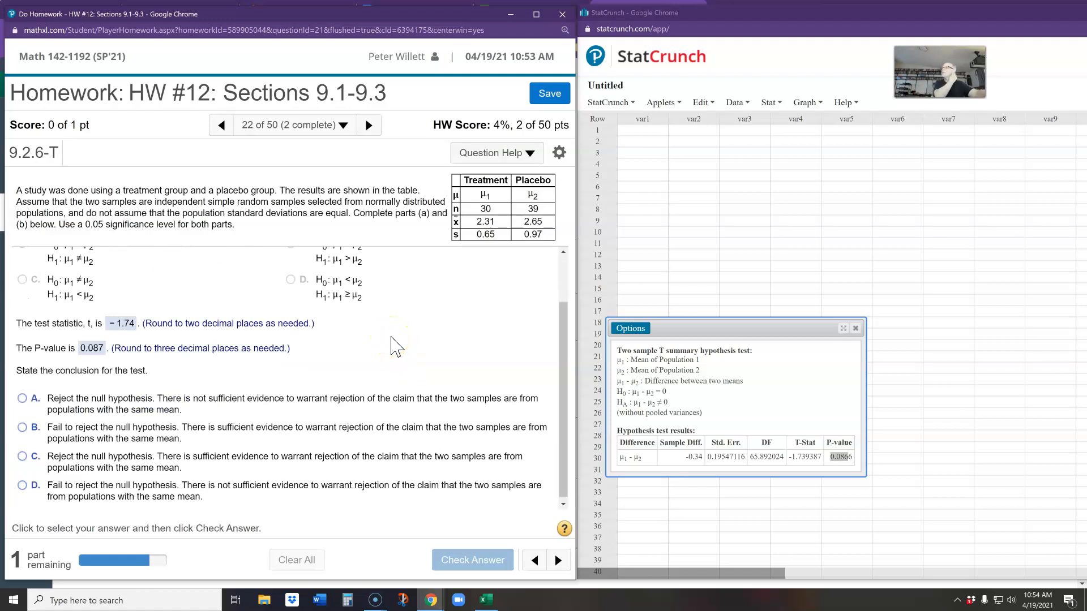
# Answer the conclusion with option D, fail to reject the null hypothesis with not sufficient evidence, and check the answer.
pyautogui.scroll(-1, 392, 332)
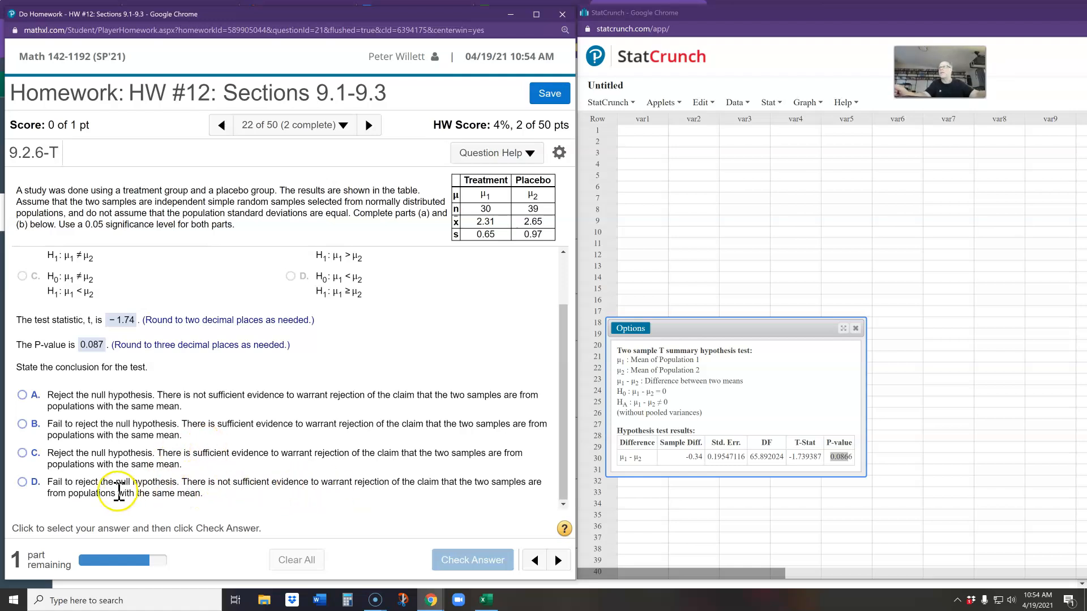
pyautogui.click(23, 482)
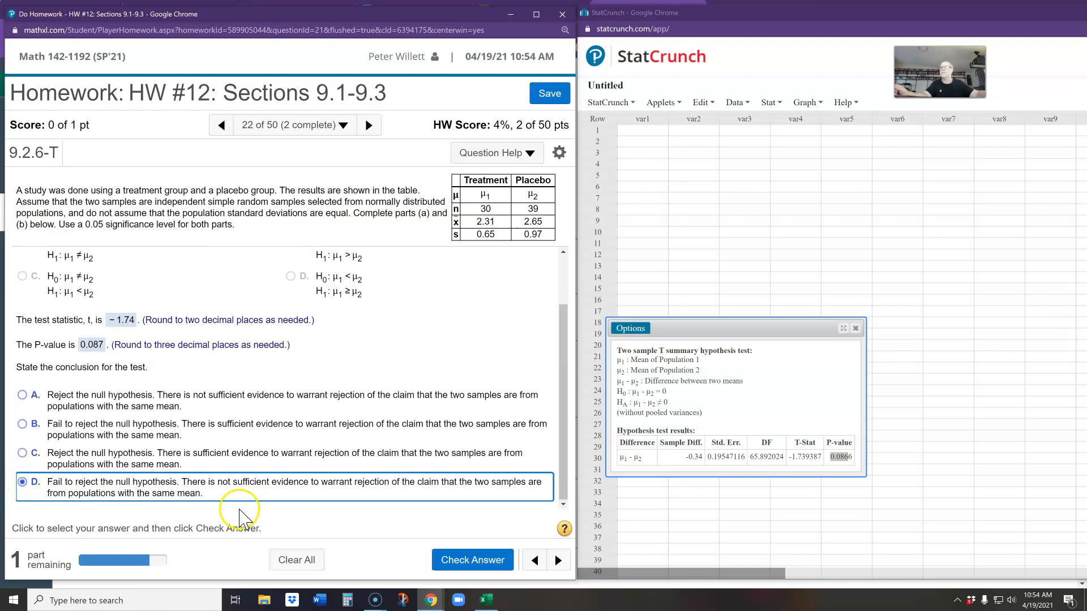
pyautogui.click(447, 558)
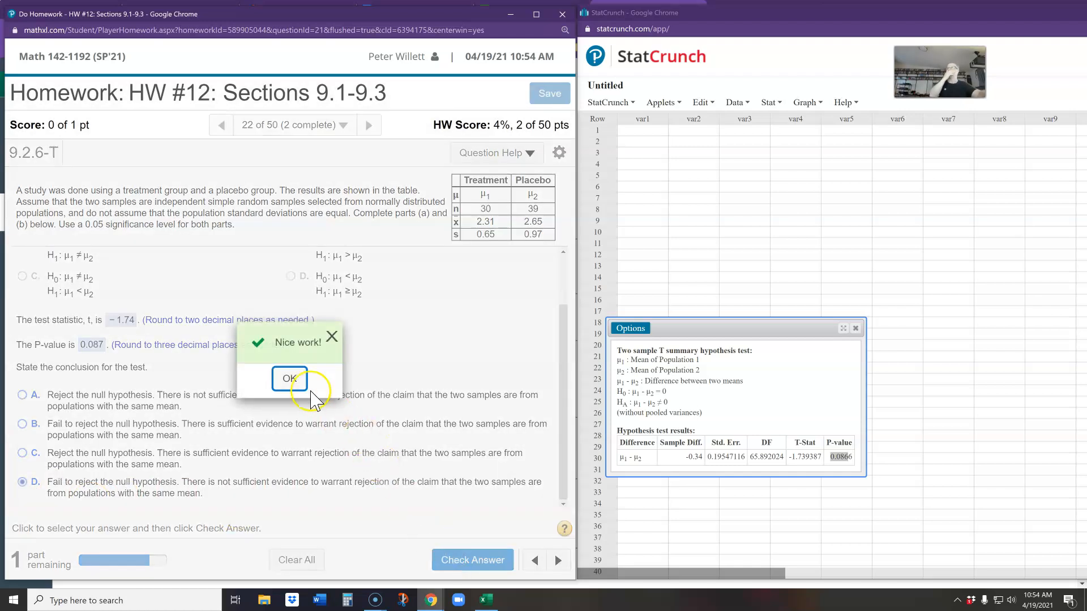
pyautogui.click(290, 378)
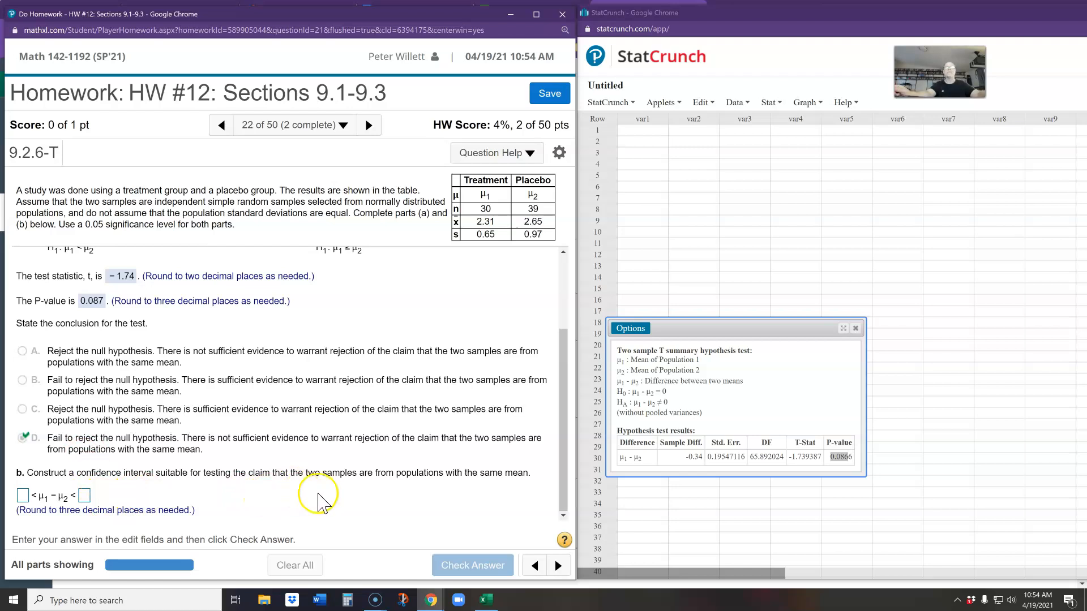
# Edit the StatCrunch two-sample T analysis to compute a confidence interval for μ1 − μ2 at the 0.95 level.
pyautogui.moveTo(702, 329); pyautogui.dragTo(730, 191)
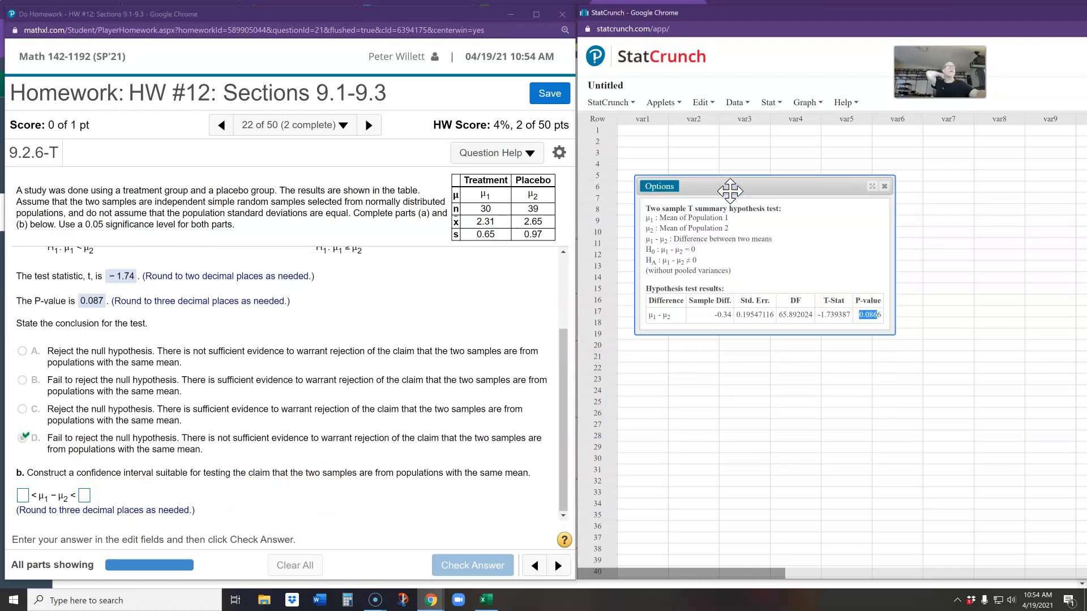
pyautogui.click(659, 186)
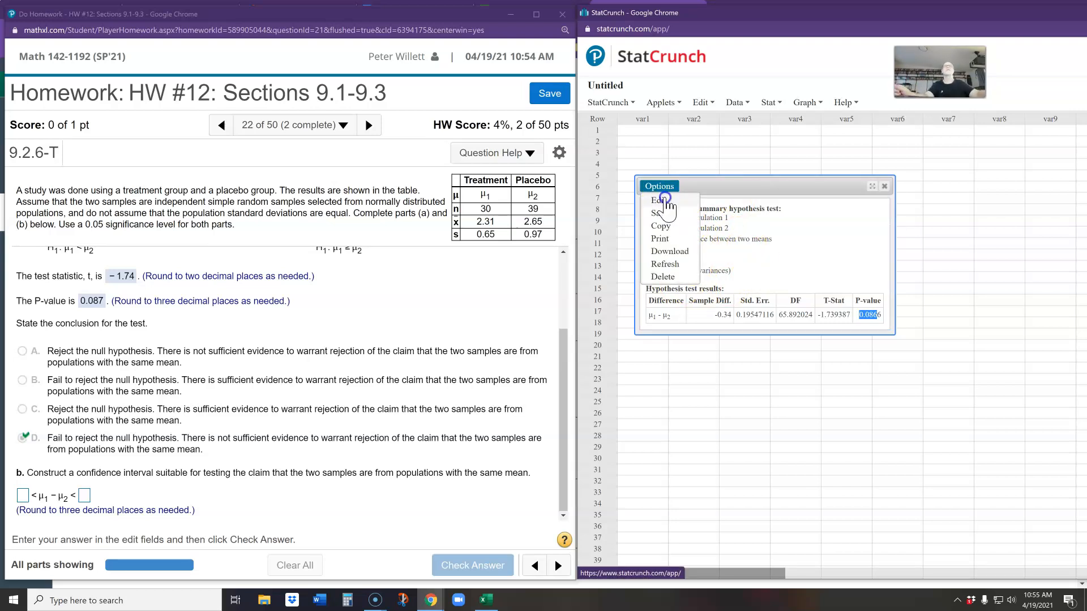
pyautogui.click(660, 200)
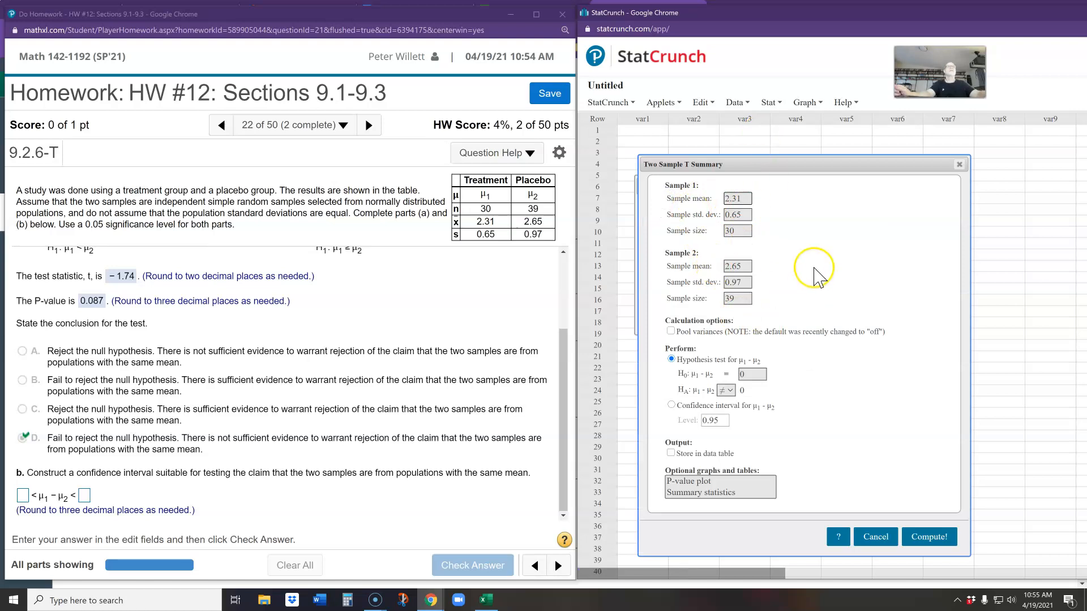
pyautogui.click(673, 404)
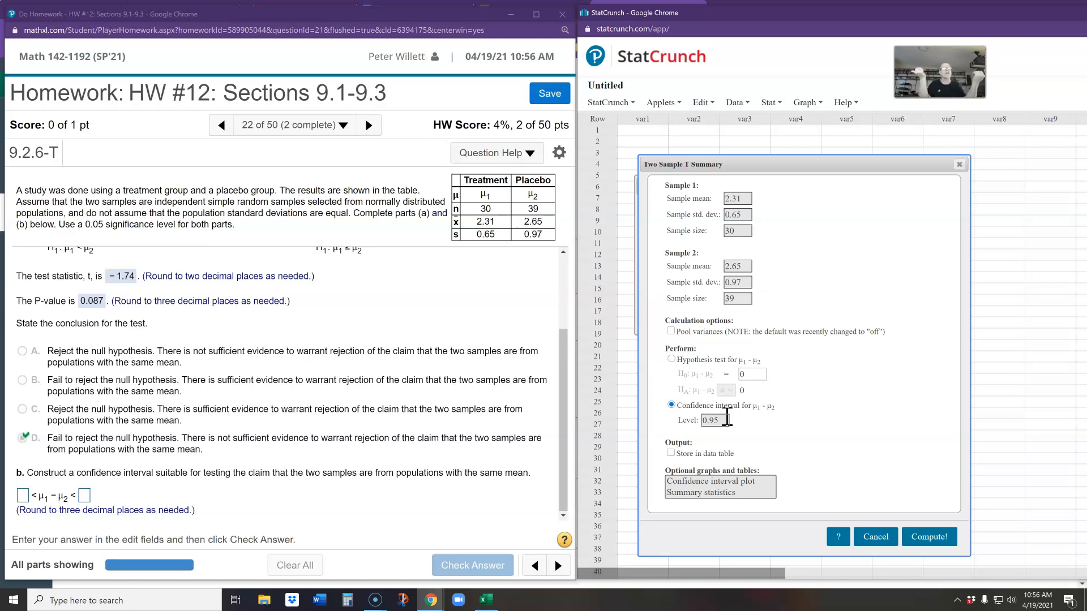
pyautogui.click(929, 537)
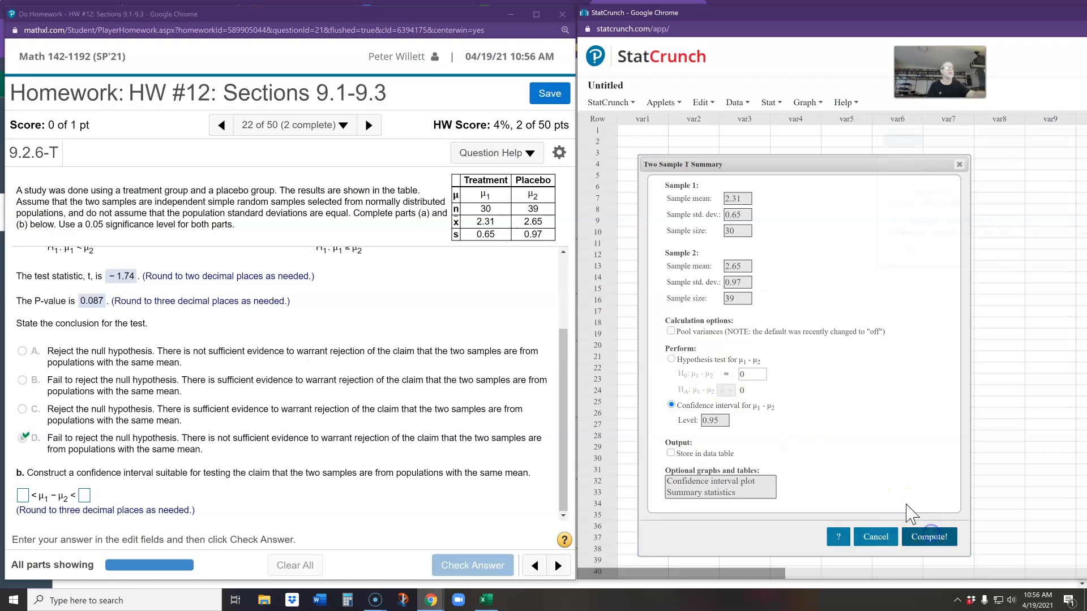
pyautogui.moveTo(698, 162); pyautogui.dragTo(699, 349)
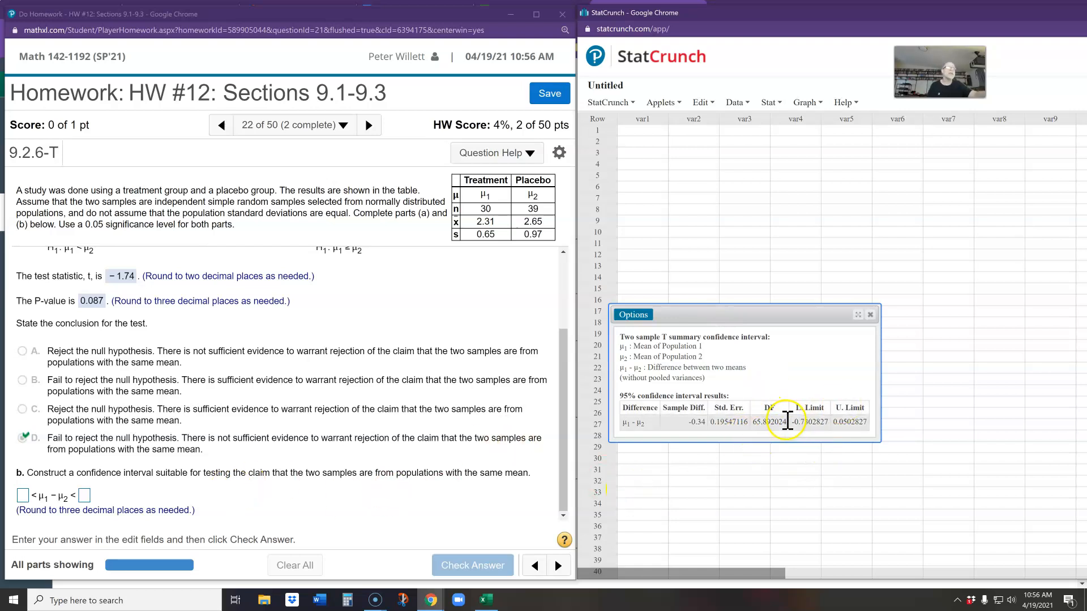
# Copy the interval limits into part b of the homework as −0.730 < μ1 − μ2 < 0.050 and check the answer.
pyautogui.moveTo(789, 422); pyautogui.dragTo(814, 422)
pyautogui.hotkey('ctrl', 'c')
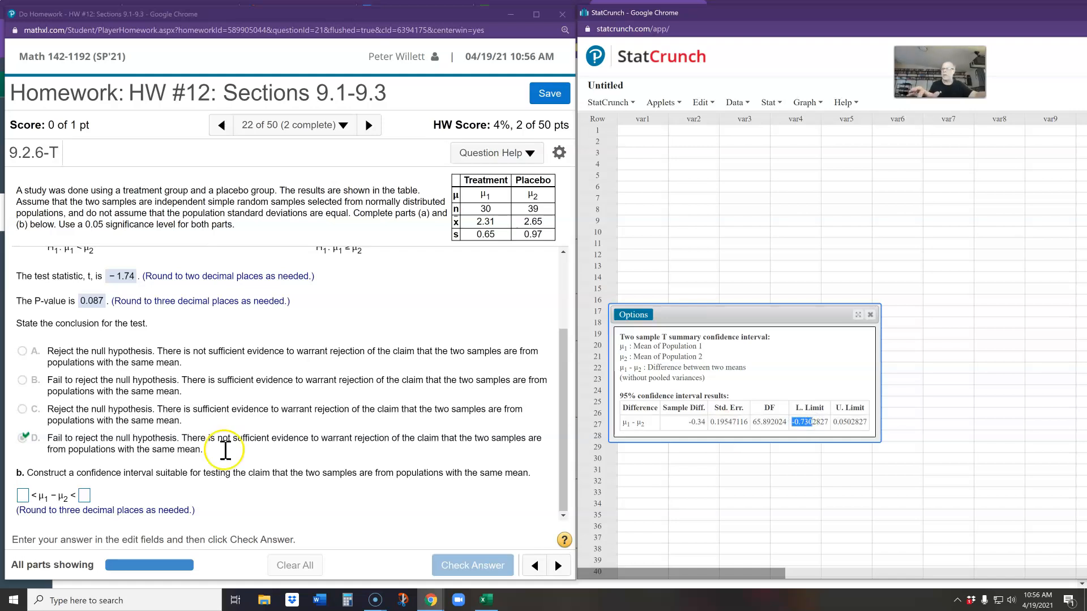
pyautogui.click(23, 496)
pyautogui.hotkey('ctrl', 'v')
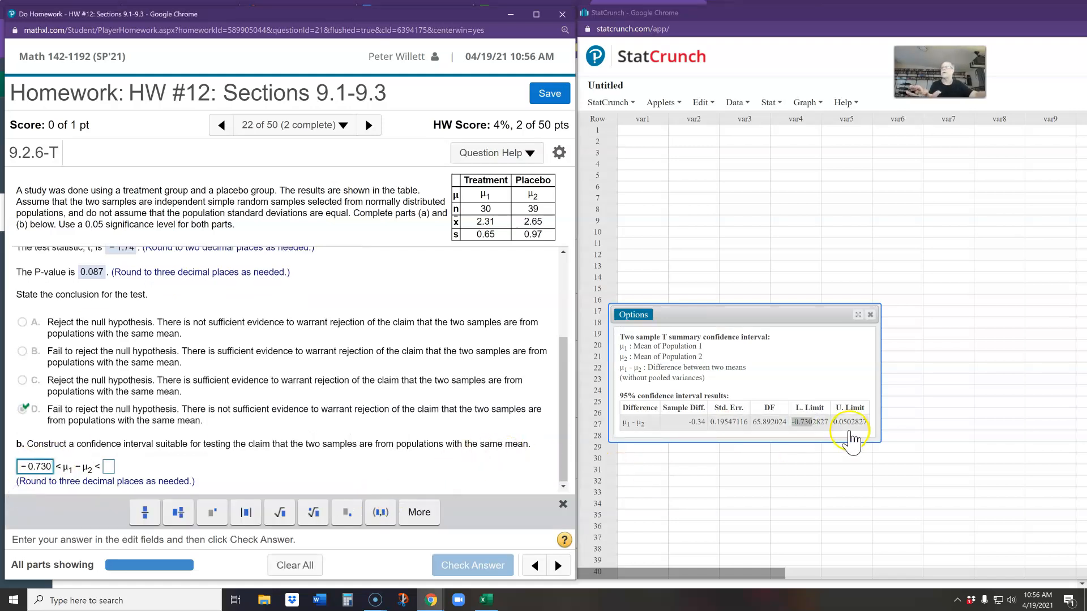
pyautogui.click(835, 421)
pyautogui.moveTo(835, 422); pyautogui.dragTo(851, 423)
pyautogui.hotkey('ctrl', 'c')
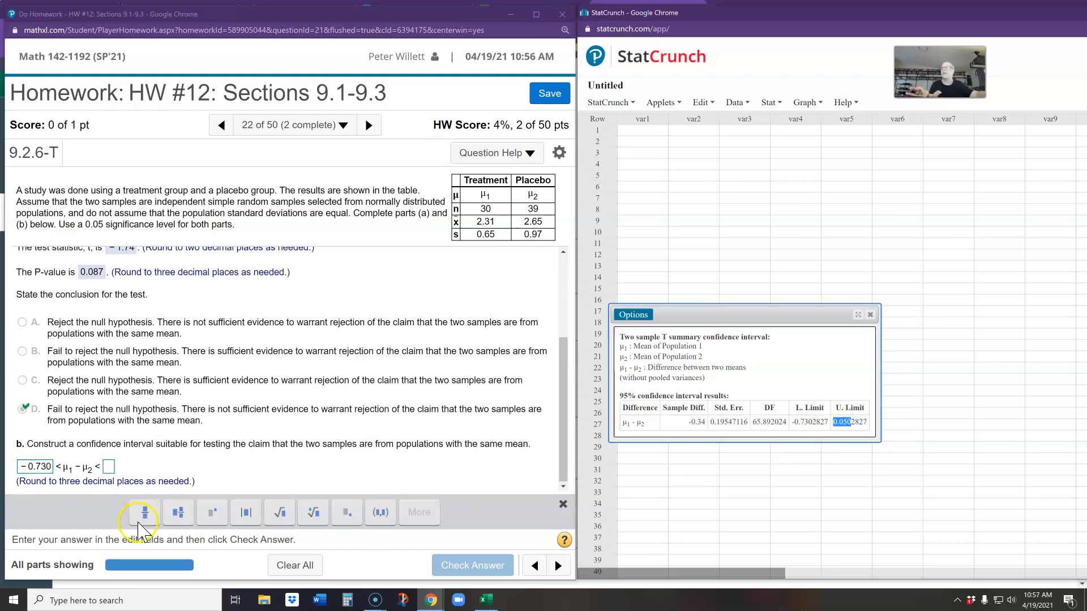
pyautogui.click(108, 467)
pyautogui.hotkey('ctrl', 'v')
pyautogui.click(471, 564)
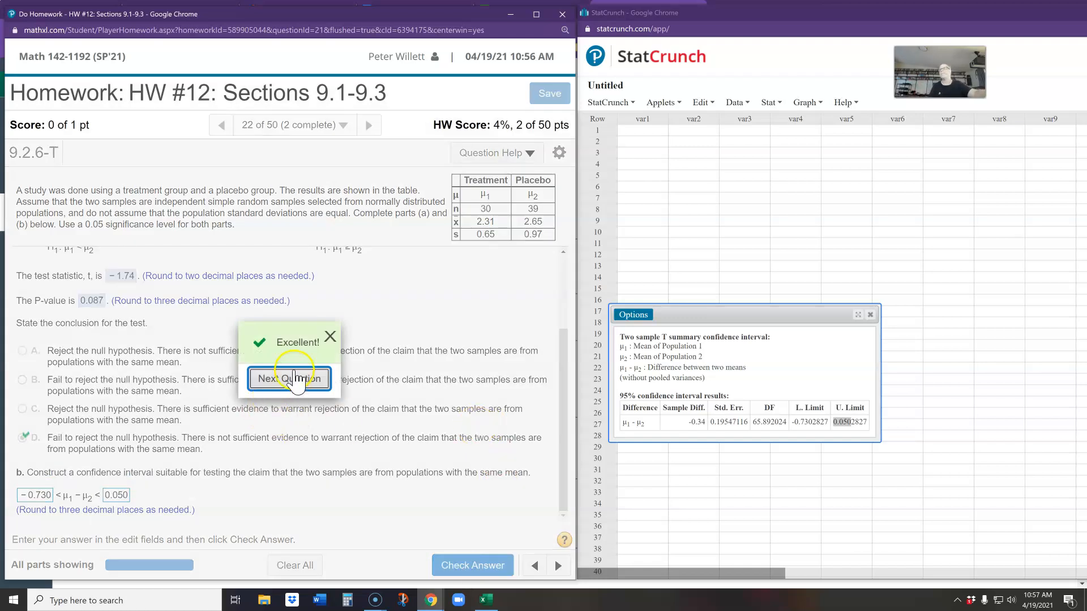